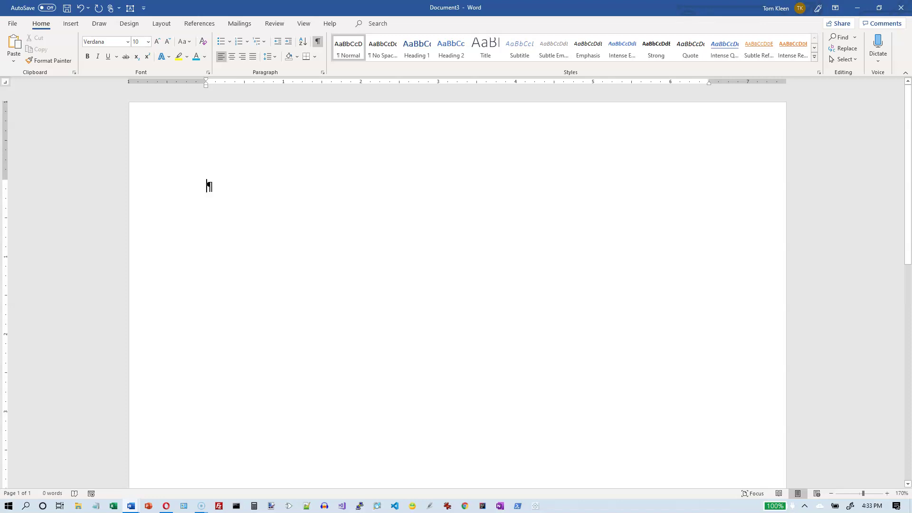
- Enter a tab-indented first row with three tab-separated entries: "jkl;jkl;jkl;j", "jkljkl;jkl;" and "jkljl;jl;"
key("Tab")
type("jkl;jkl;jkl;j")
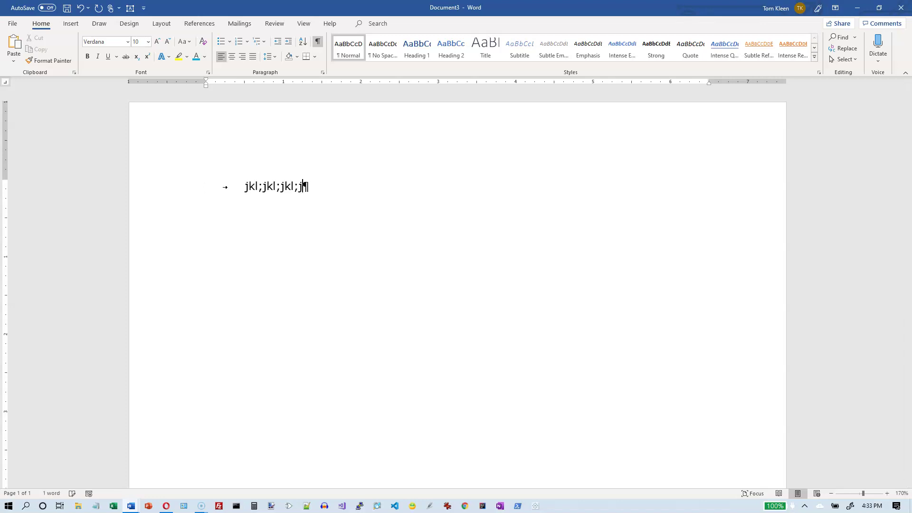
key("Tab")
type("jkljkl;jkl;\t")
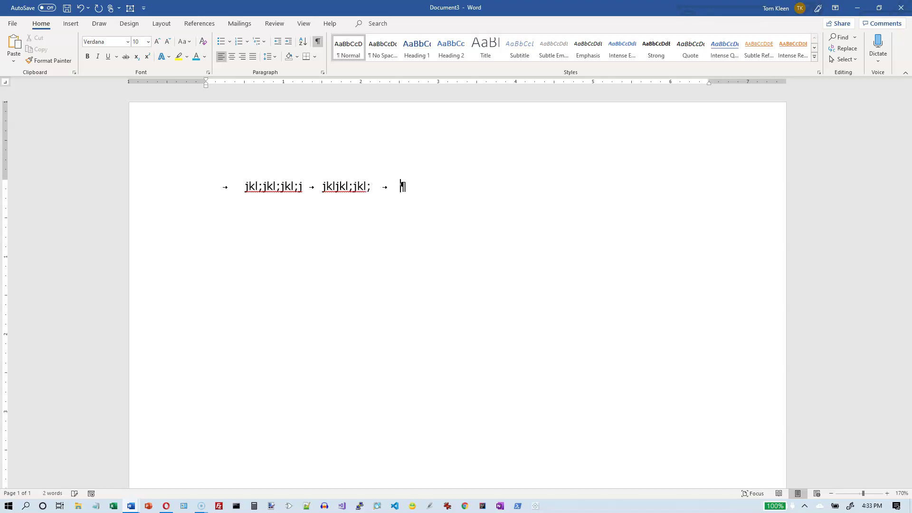
type("jkljl;jl; \tj")
- Fill two more tab-indented rows with three tab-separated entries each, starting with "jkljlk;" and "kjlj;jl;jl;;"
type("kljlk;")
key("Tab")
type("kl")
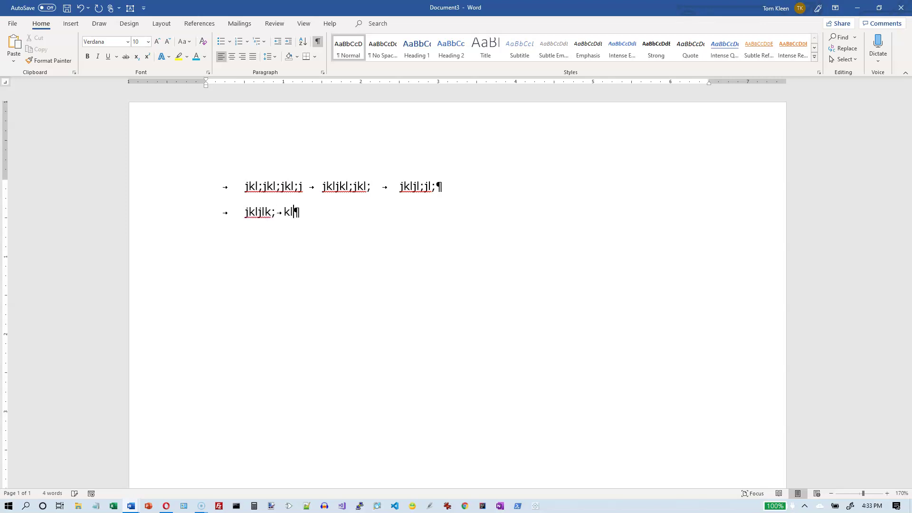
type("jlk;jl;k")
key("Tab")
type("jkljkl;kjl;jk;l")
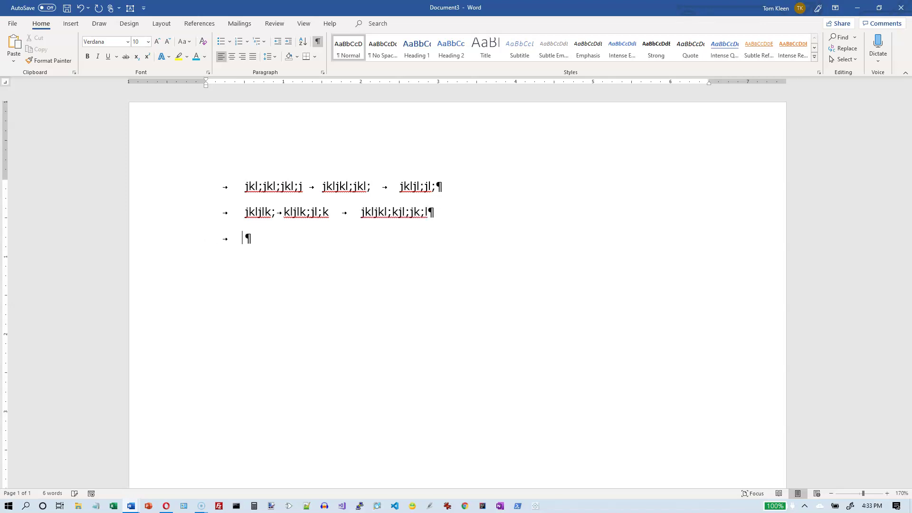
type(" \tkjlj;jl;jl;;")
key("Tab")
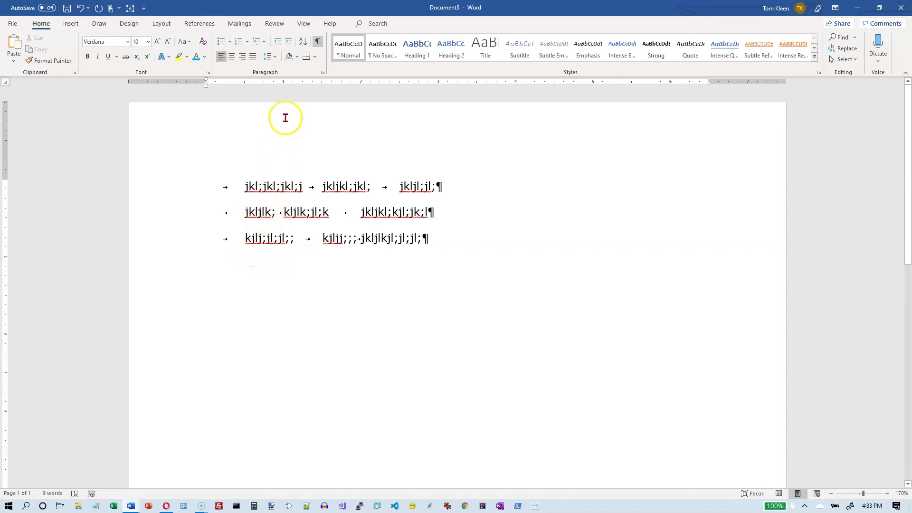
left_click(283, 84)
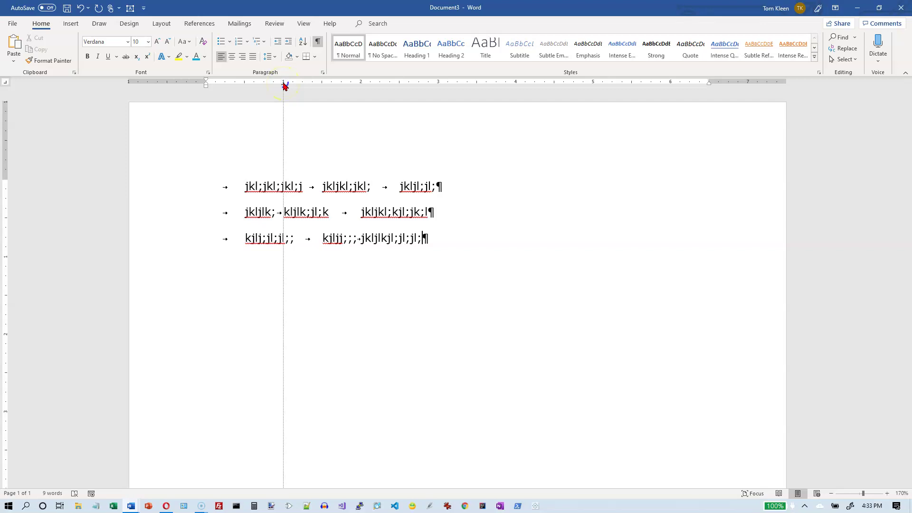
left_click_drag(285, 86, 288, 108)
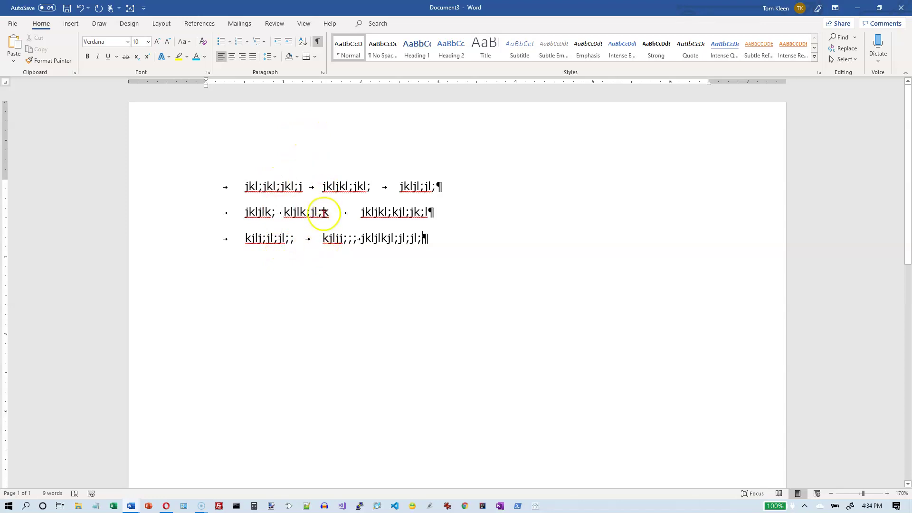
left_click(322, 83)
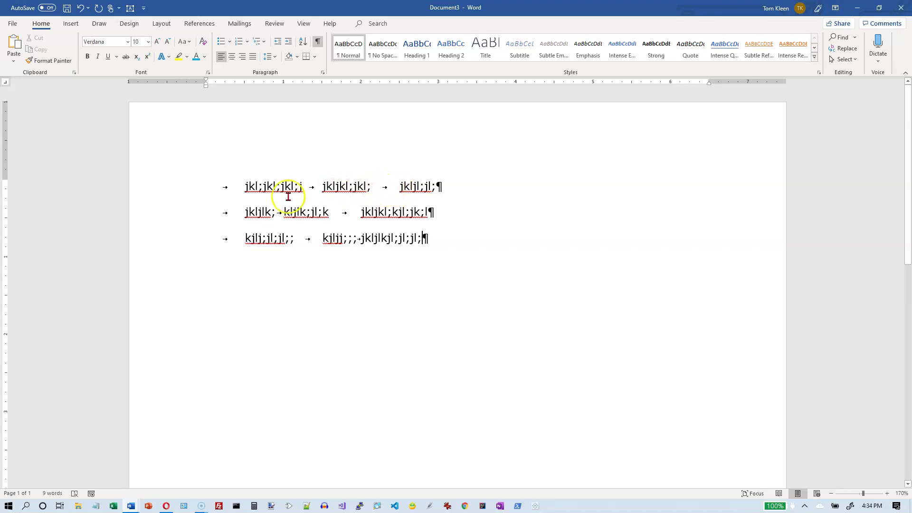
- Set center tab stops at 1, 2.5 and 4.5 inches for all three rows
left_click_drag(218, 190, 466, 244)
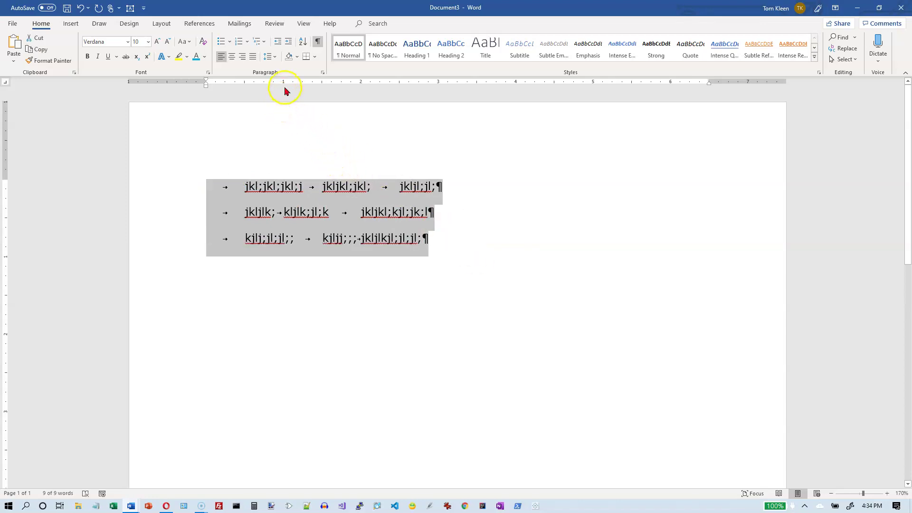
left_click(7, 84)
left_click(8, 85)
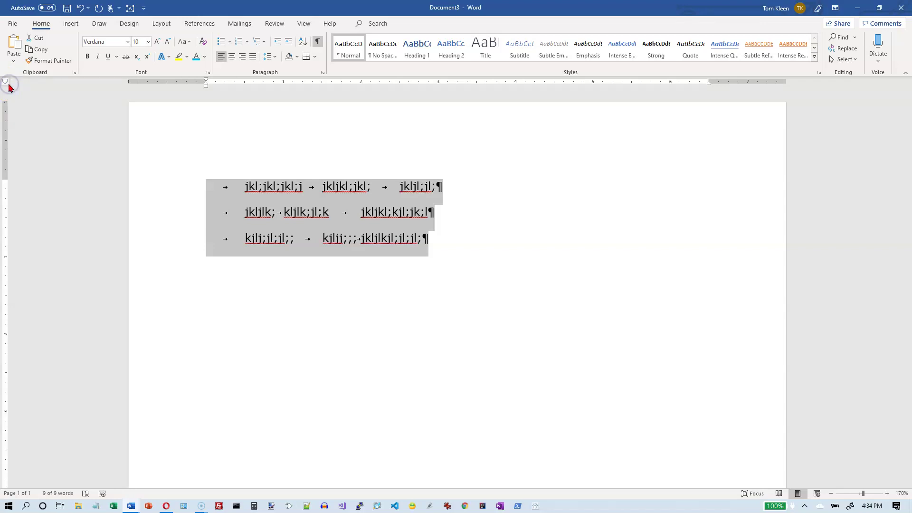
left_click(8, 85)
left_click(283, 83)
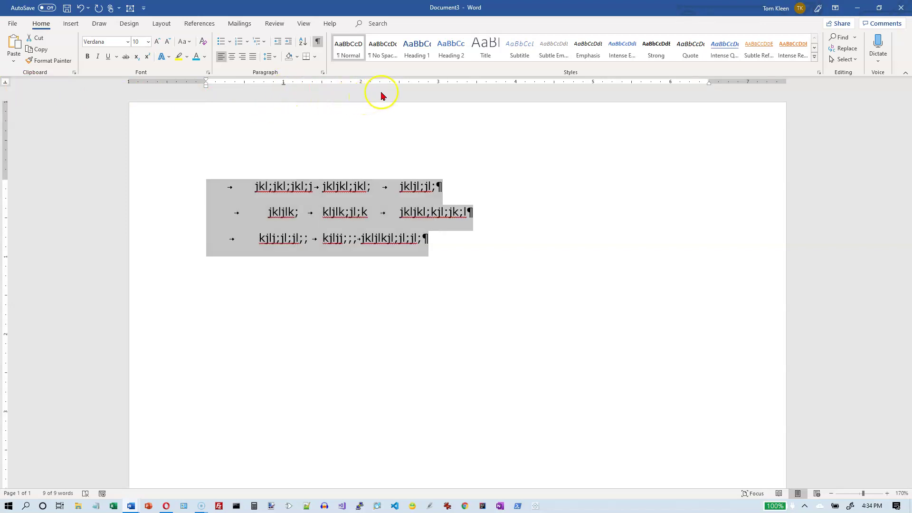
left_click(400, 84)
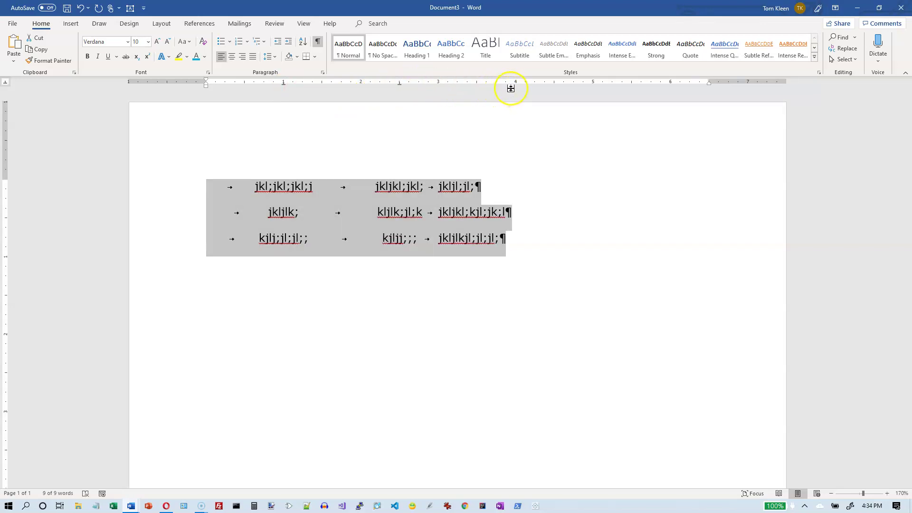
left_click(554, 84)
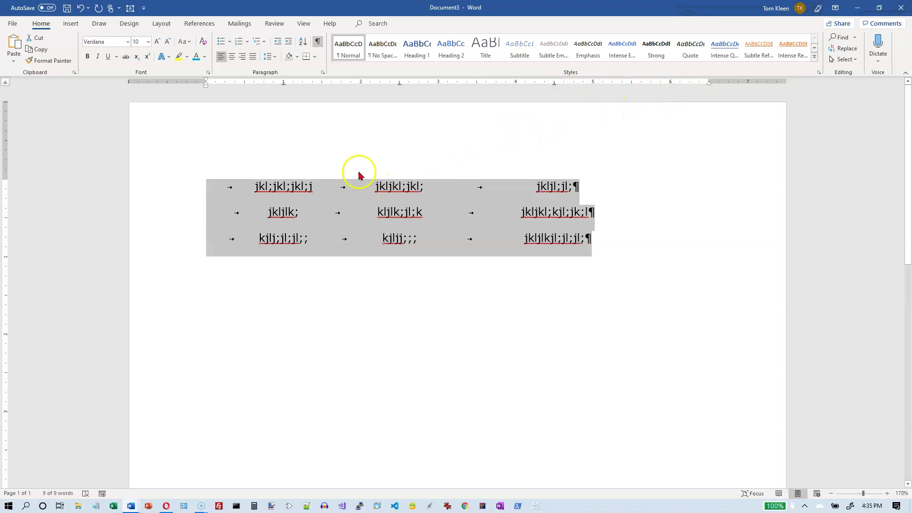
- Move the three rows' first center tab stop to 1.5 inches and the second to 2.75 inches
left_click(284, 83)
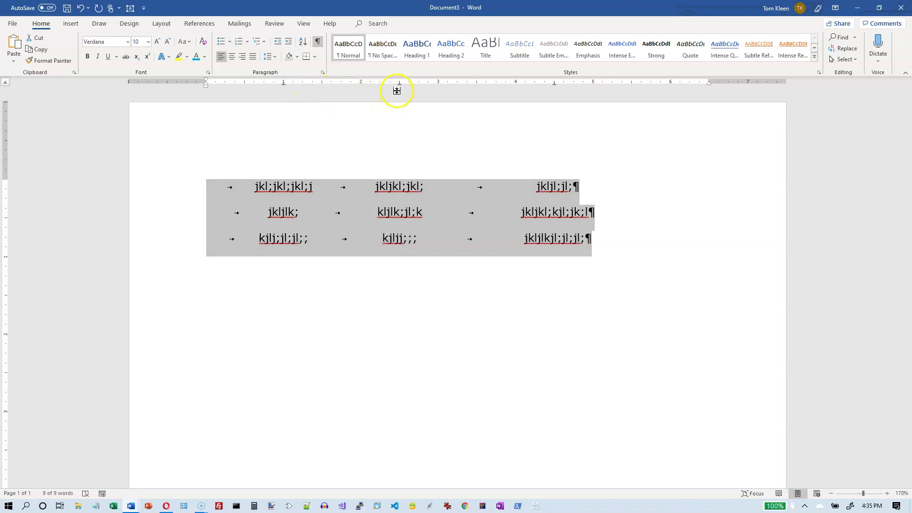
left_click_drag(399, 88, 400, 87)
left_click_drag(555, 86, 445, 105)
left_click_drag(284, 86, 322, 86)
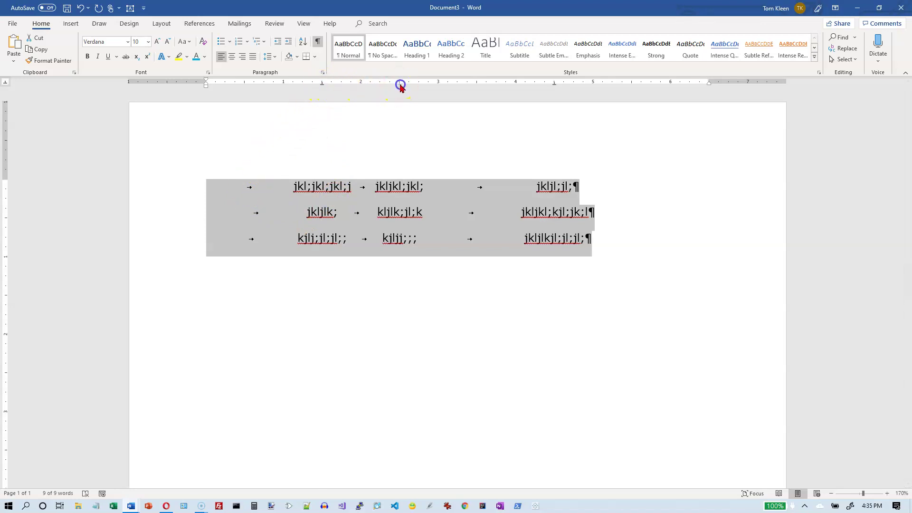
left_click_drag(400, 85, 418, 84)
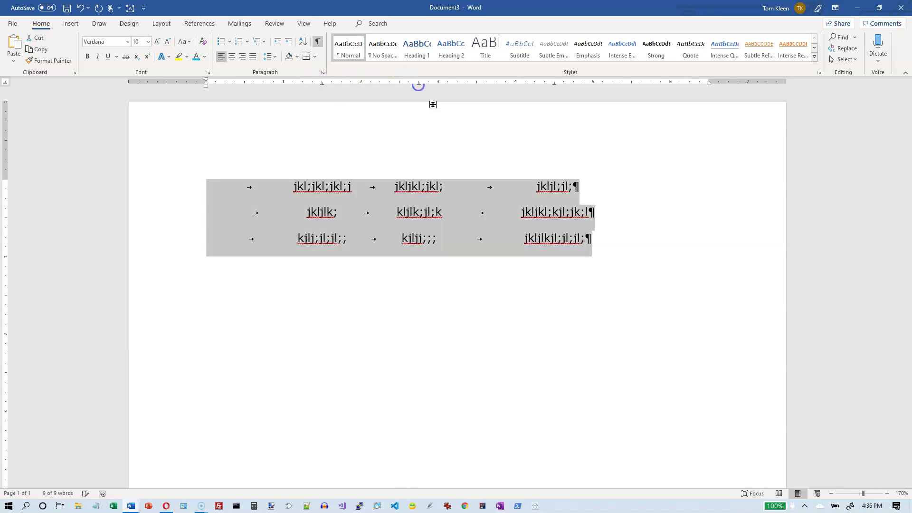
- Add three untabbed lines below the rows: "jkljlkjljl;;j", "jkl;jkl;kj" and "jk;j;ljkljlk;jl;jl;j;"
left_click(622, 240)
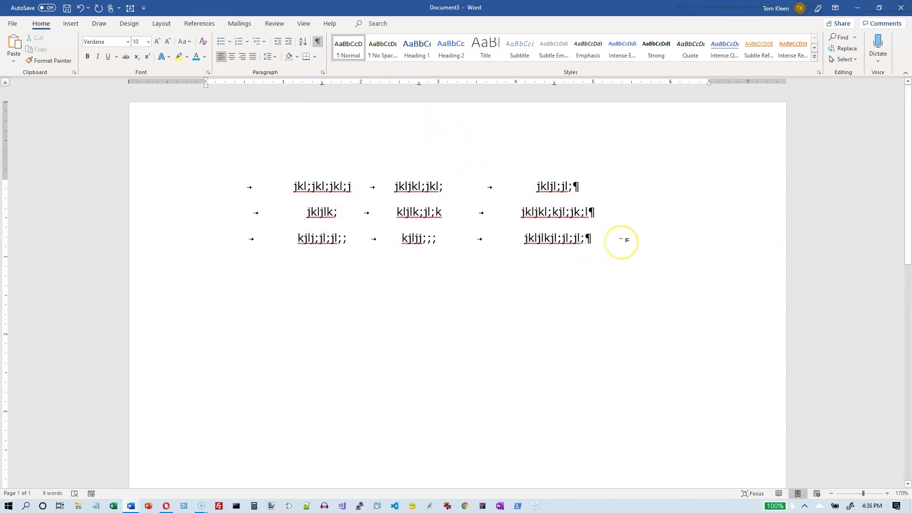
key("Return")
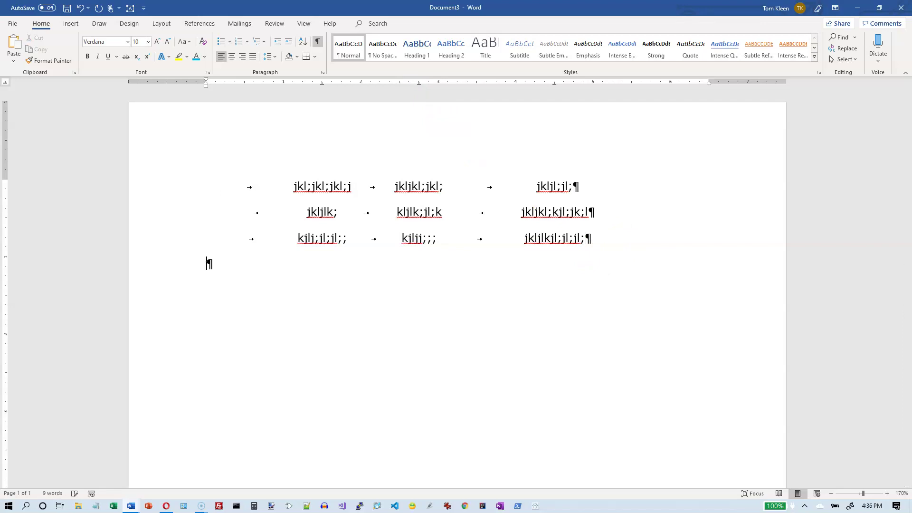
type("jkljlkjljl;;j")
key("Return")
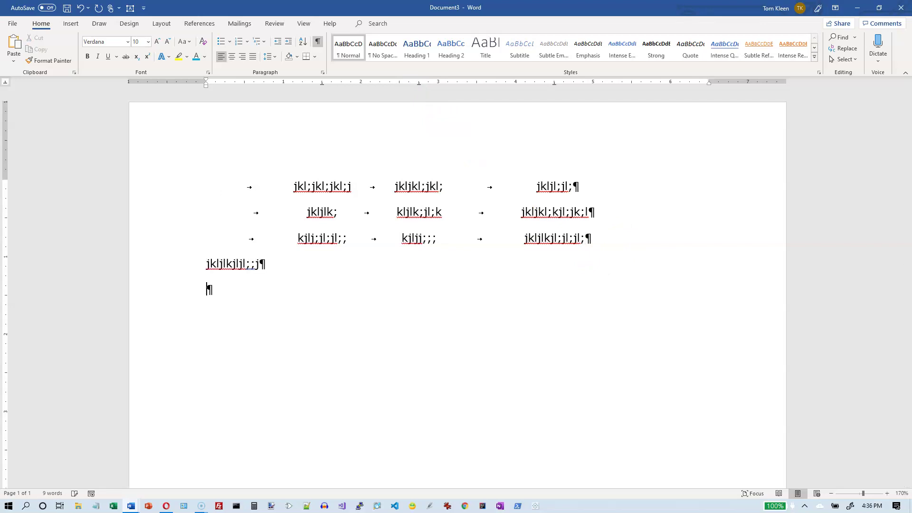
type("jkl;jkl;kj")
key("Return")
type("jk;j;ljkljlk;jl;j;j;")
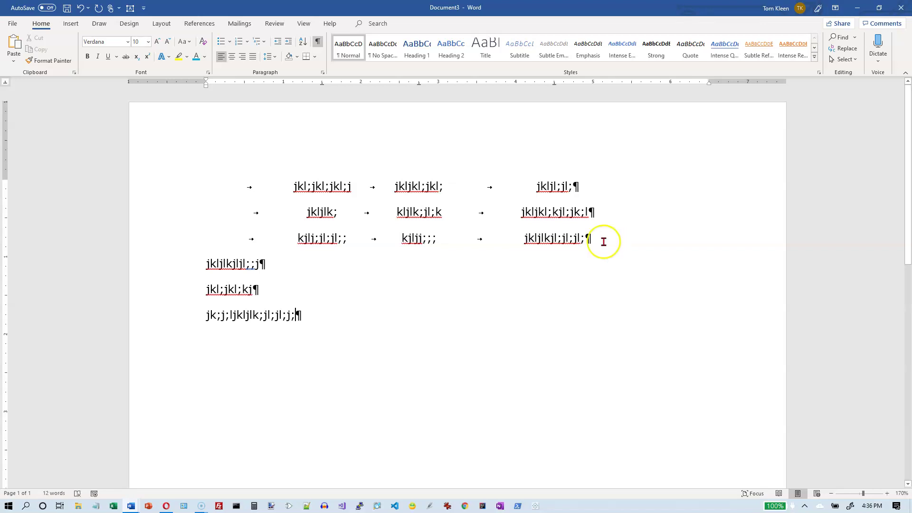
- Center the three untabbed lines horizontally and check their midpoint against the ruler
left_click_drag(207, 265, 315, 311)
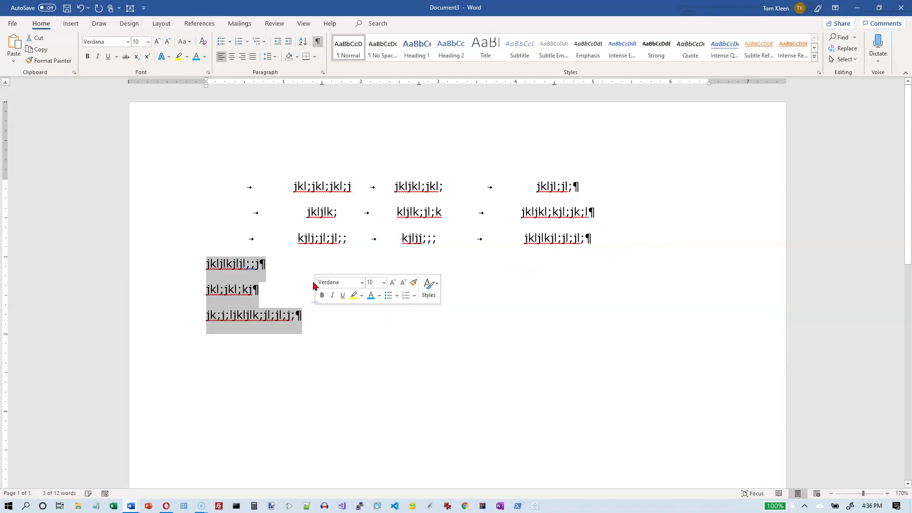
left_click(232, 58)
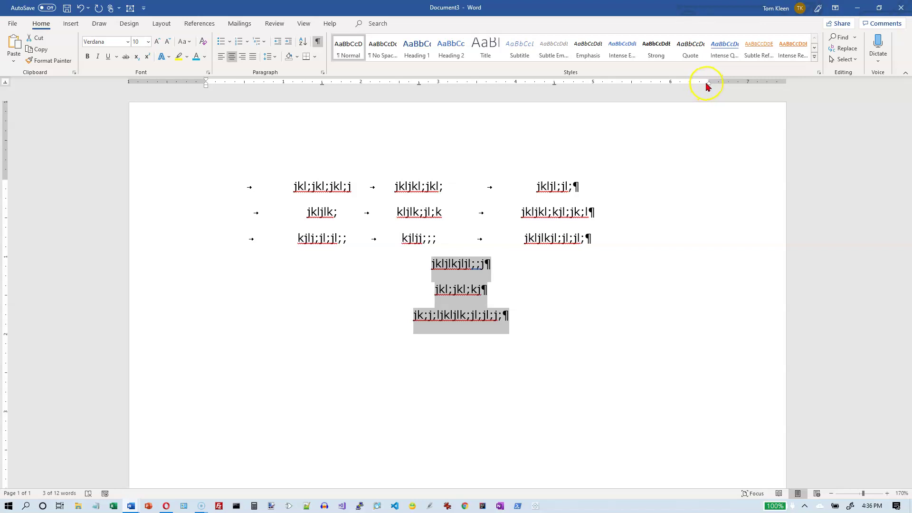
left_click(457, 84)
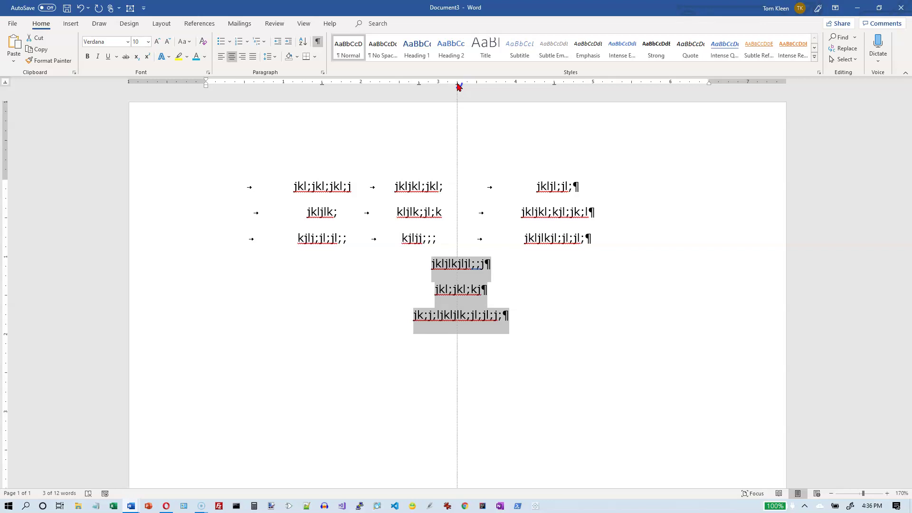
left_click(457, 84)
mouse_move(458, 85)
left_mouse_down()
mouse_move(493, 344)
mouse_move(546, 330)
left_mouse_up()
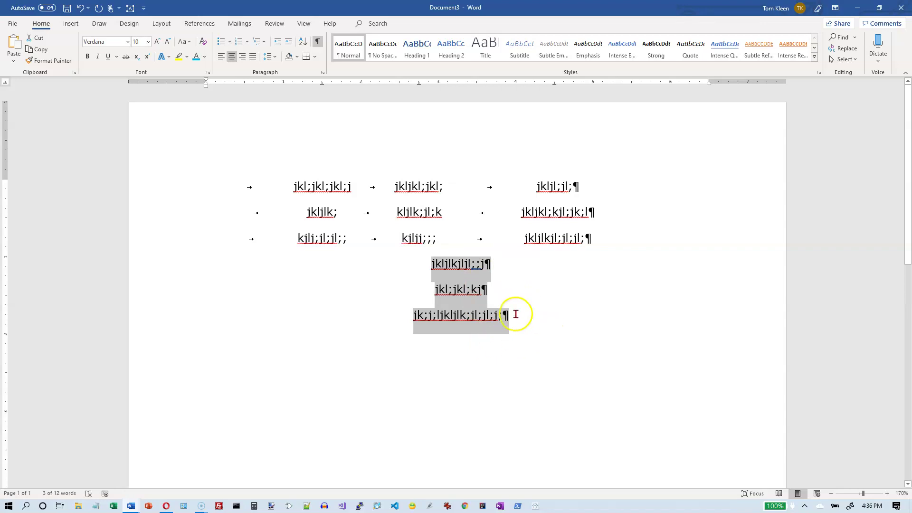
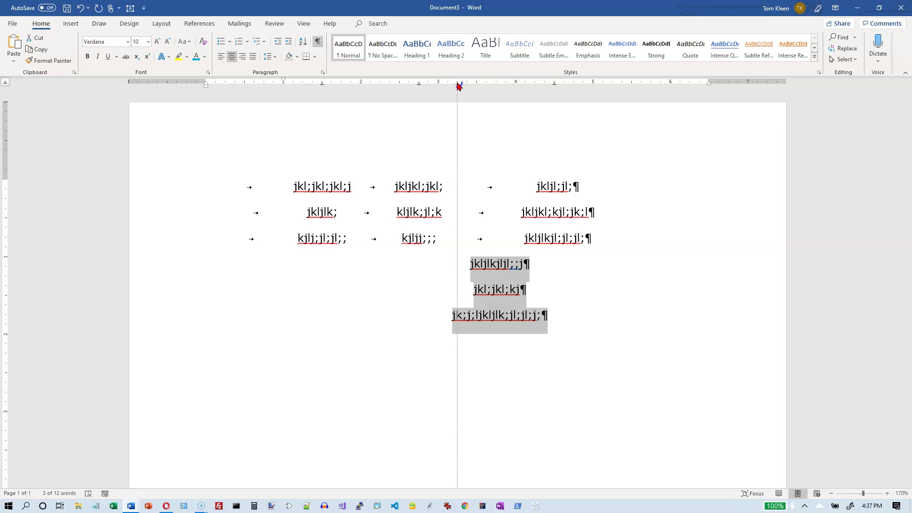
- Compare the shifted lines' midpoint with the ruler and reset their first-line indent to 0 inches
left_click_drag(459, 86, 458, 94)
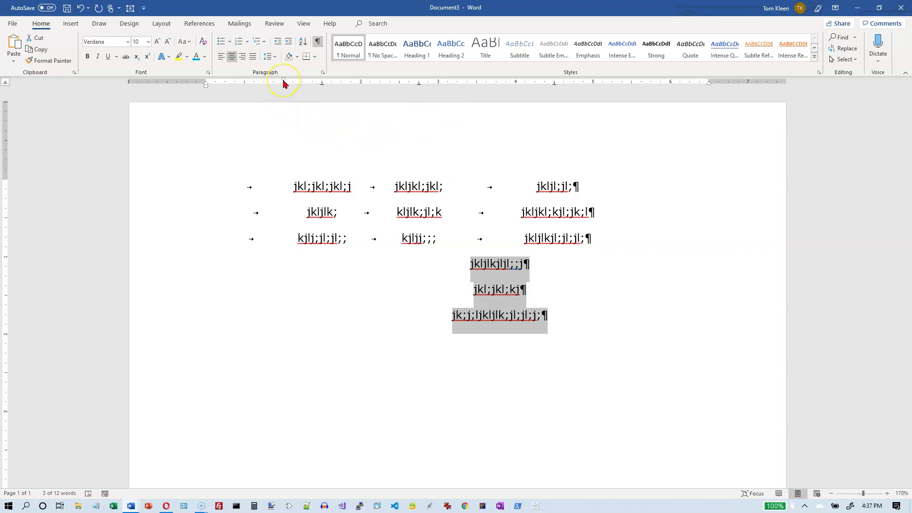
left_click_drag(476, 246, 510, 319)
left_click(496, 84)
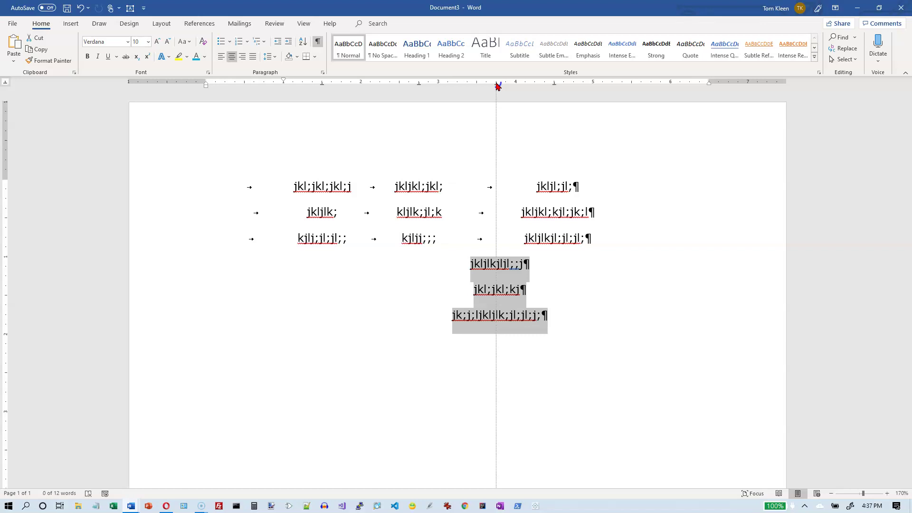
left_click_drag(498, 85, 496, 89)
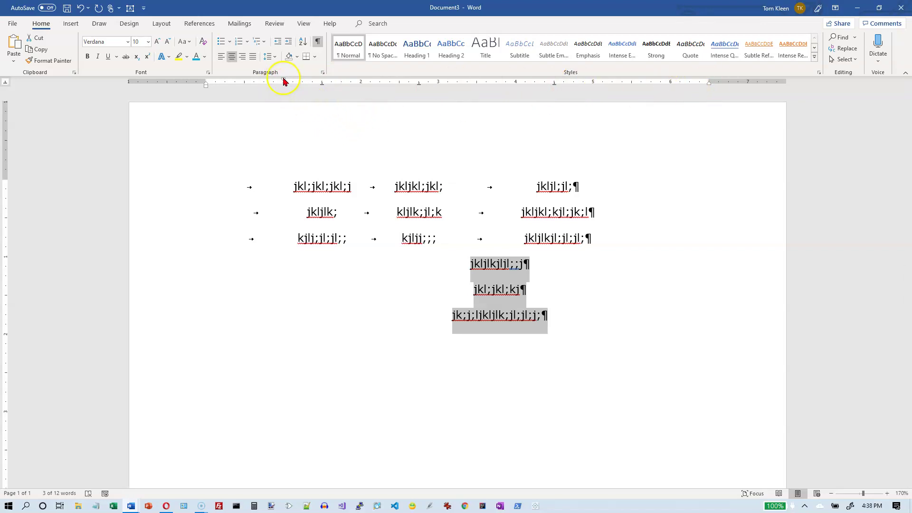
left_click_drag(283, 81, 205, 82)
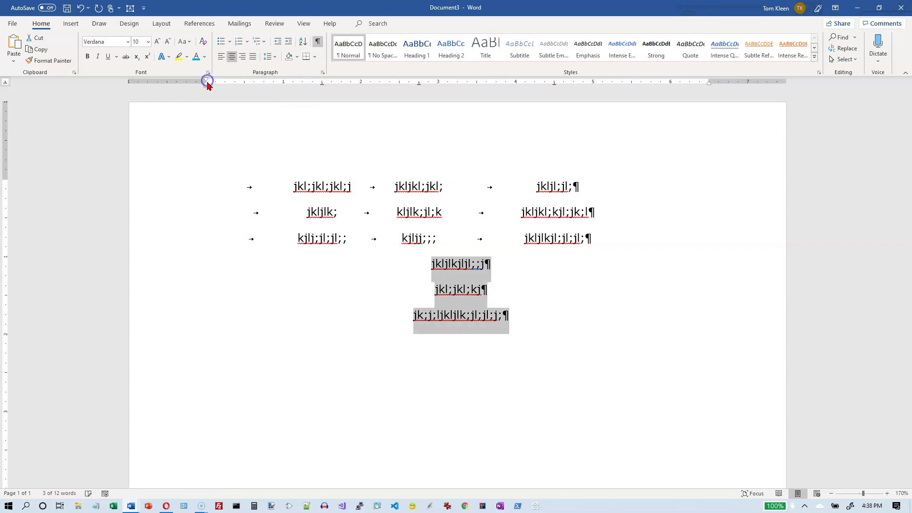